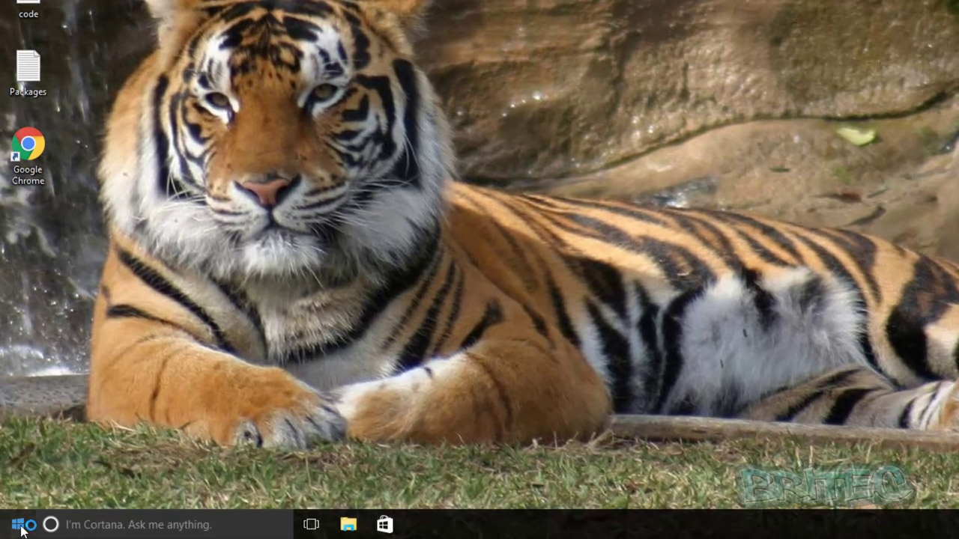
# Step: Open File Explorer and confirm the Desktop folder's location is under the C: user folder, without changing it
pyautogui.rightClick(23, 528)
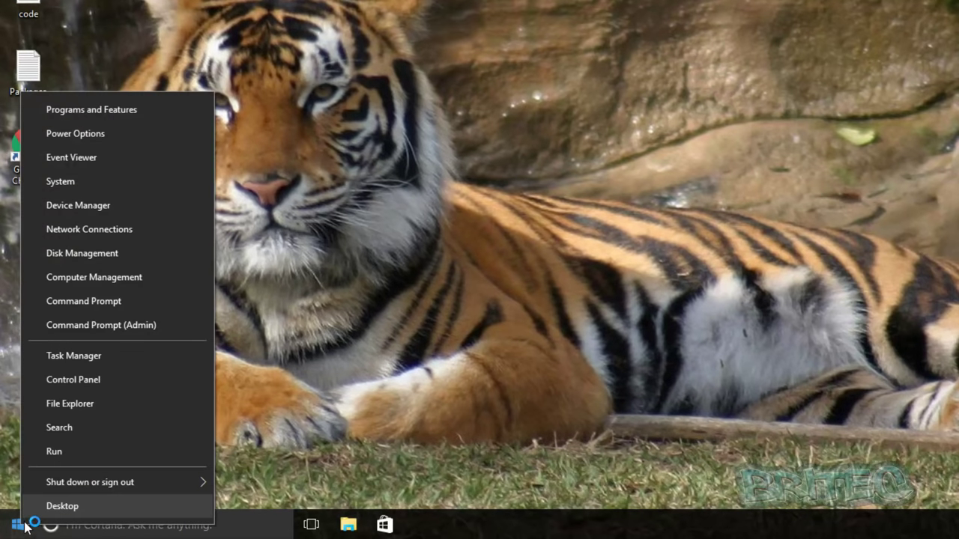
pyautogui.click(88, 407)
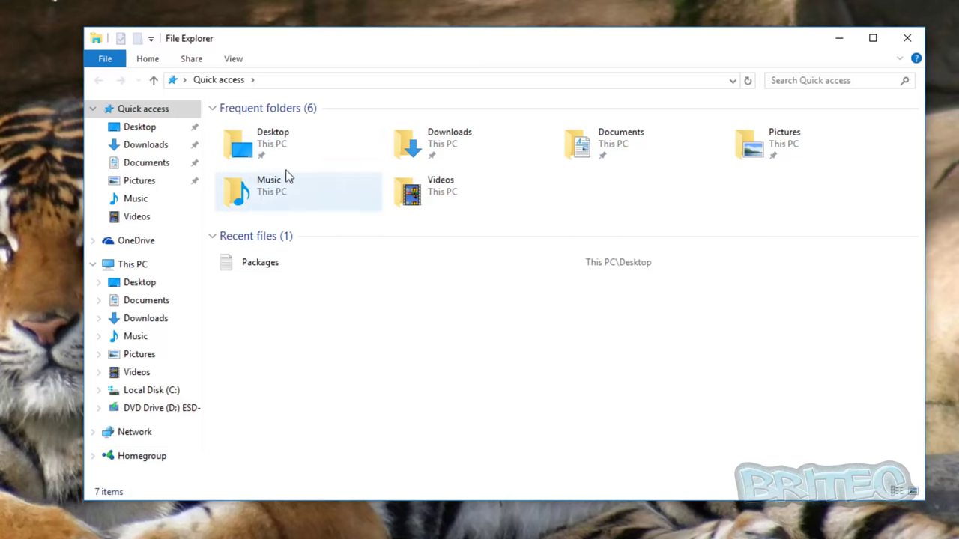
pyautogui.rightClick(296, 145)
pyautogui.click(372, 379)
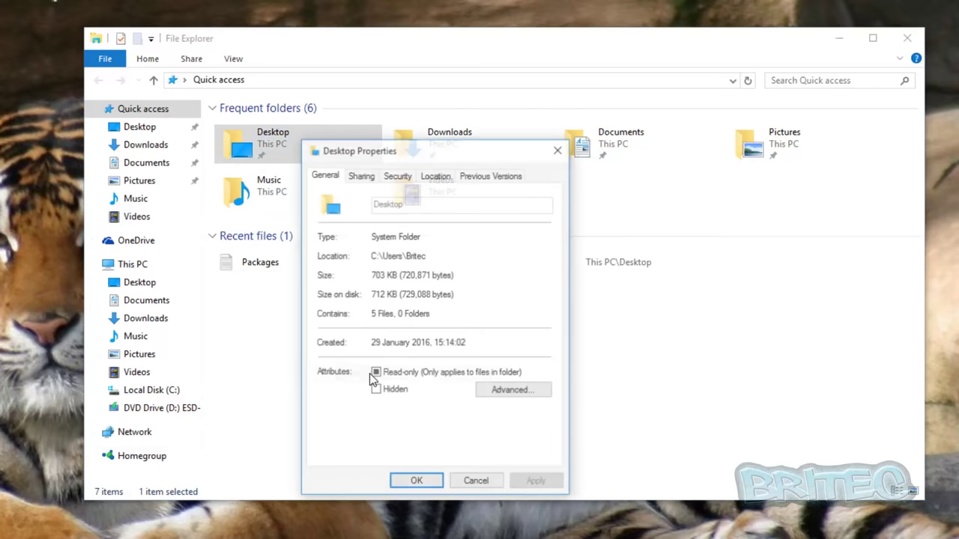
pyautogui.click(437, 177)
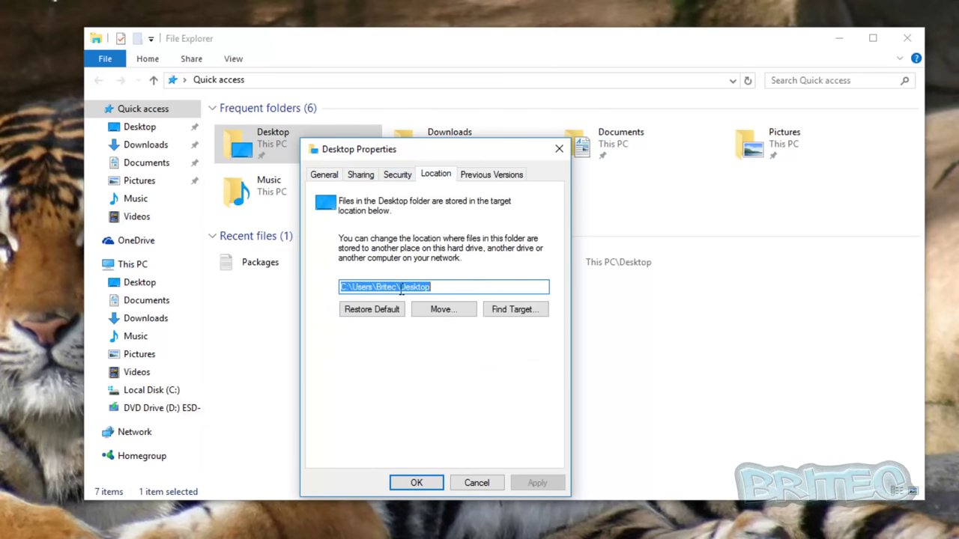
pyautogui.click(455, 287)
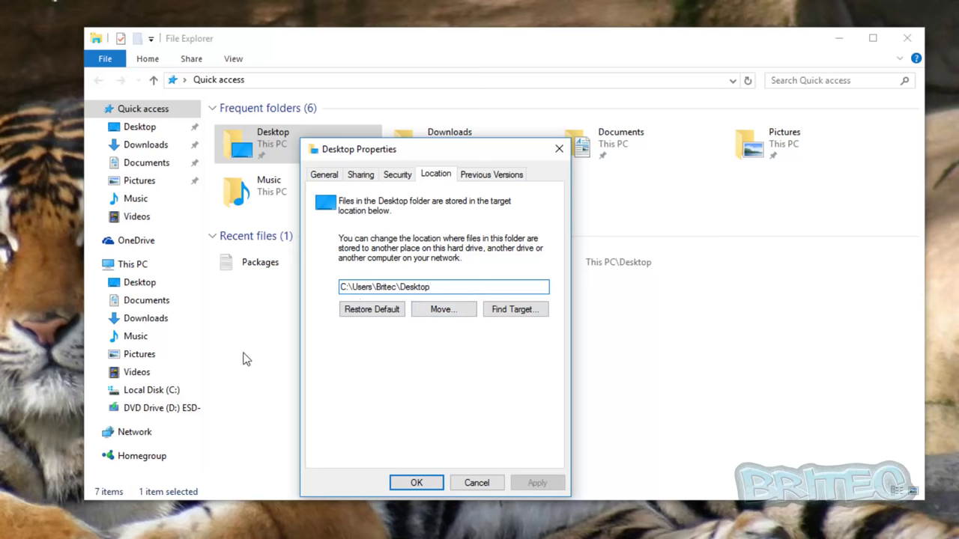
pyautogui.moveTo(341, 287); pyautogui.dragTo(456, 283)
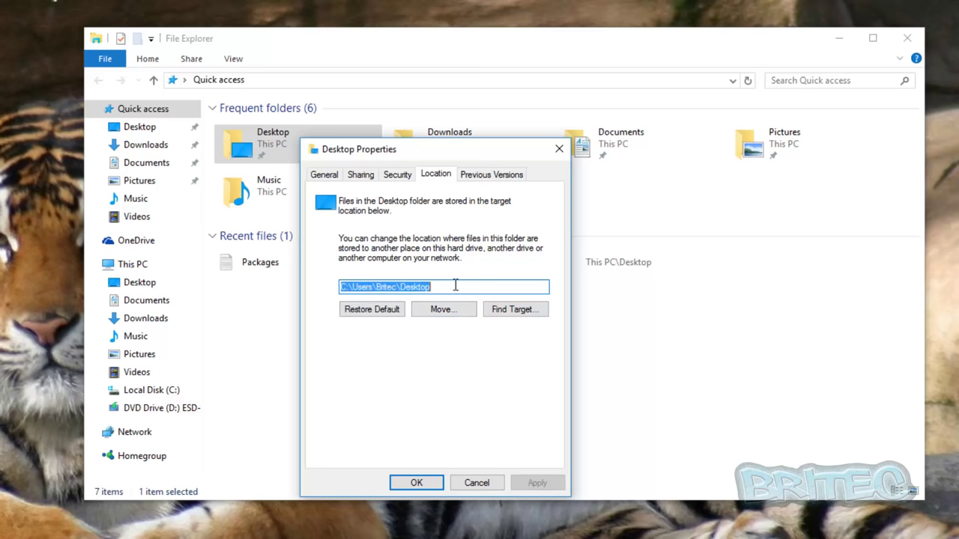
pyautogui.click(474, 484)
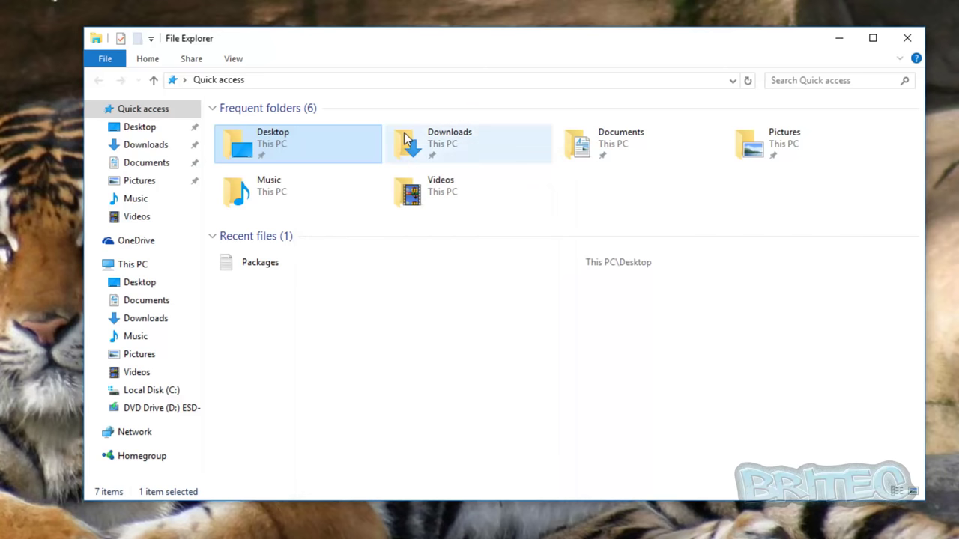
# Step: Confirm the Downloads folder's location is still under the C: user folder, without changing it
pyautogui.rightClick(443, 145)
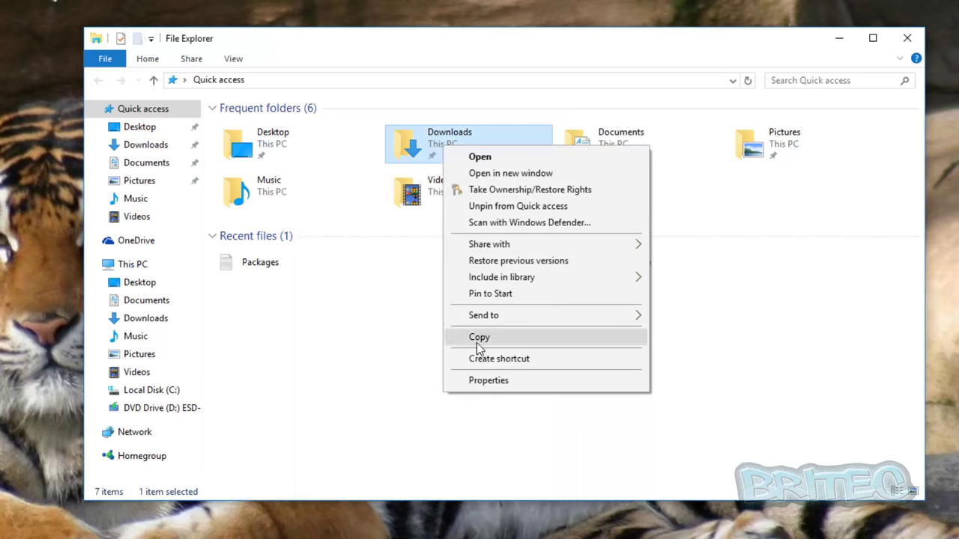
pyautogui.click(487, 383)
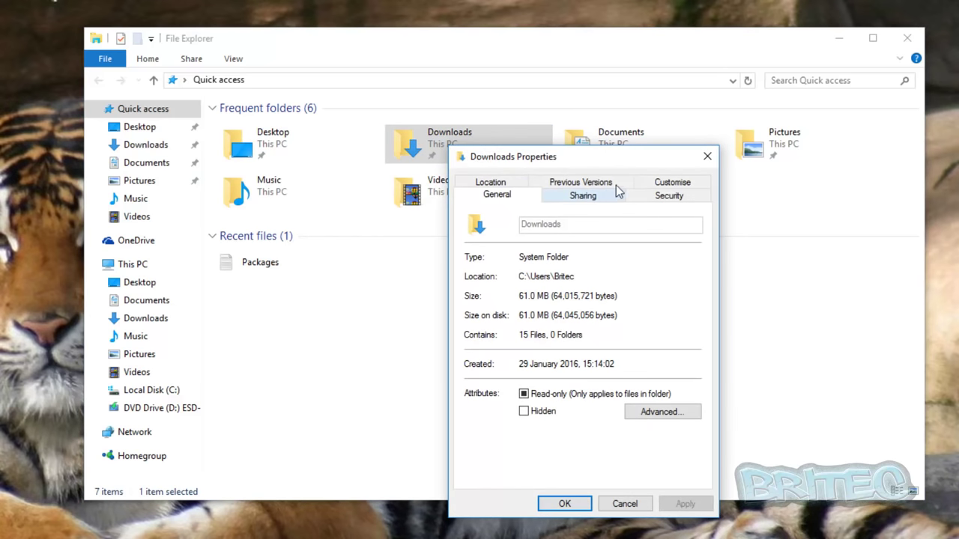
pyautogui.click(504, 186)
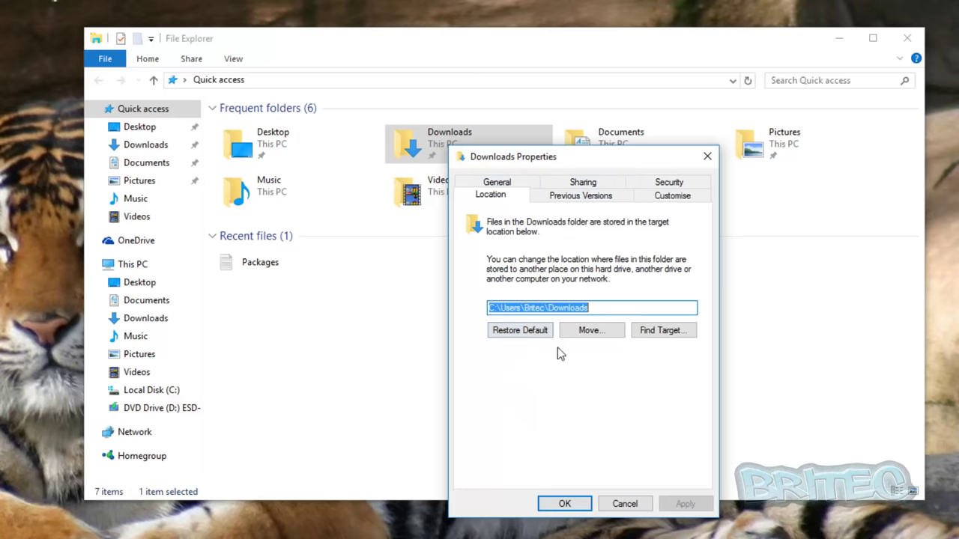
pyautogui.click(623, 505)
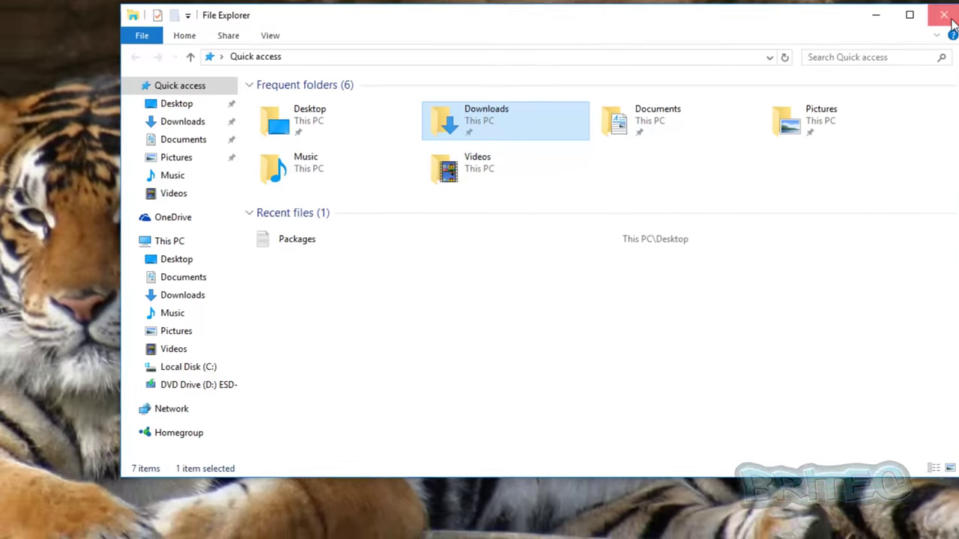
# Step: Reopen File Explorer on Local Disk (C:) and view Program Files (x86) properties (580 MB)
pyautogui.click(908, 38)
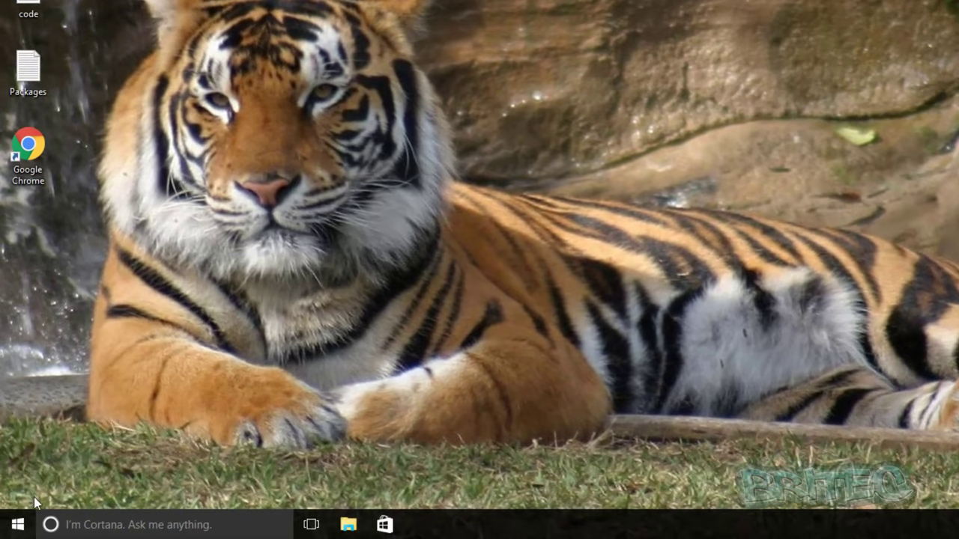
pyautogui.rightClick(18, 525)
pyautogui.click(106, 401)
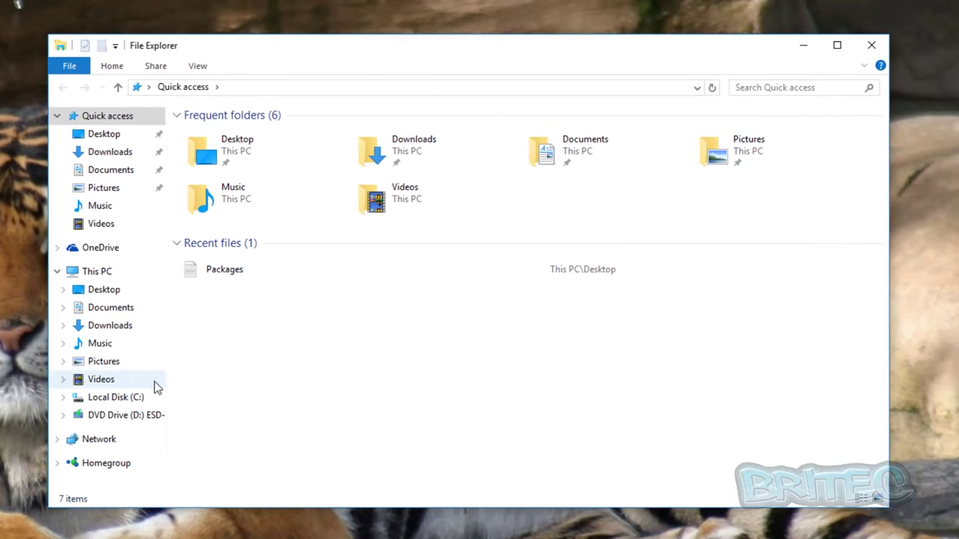
pyautogui.click(125, 399)
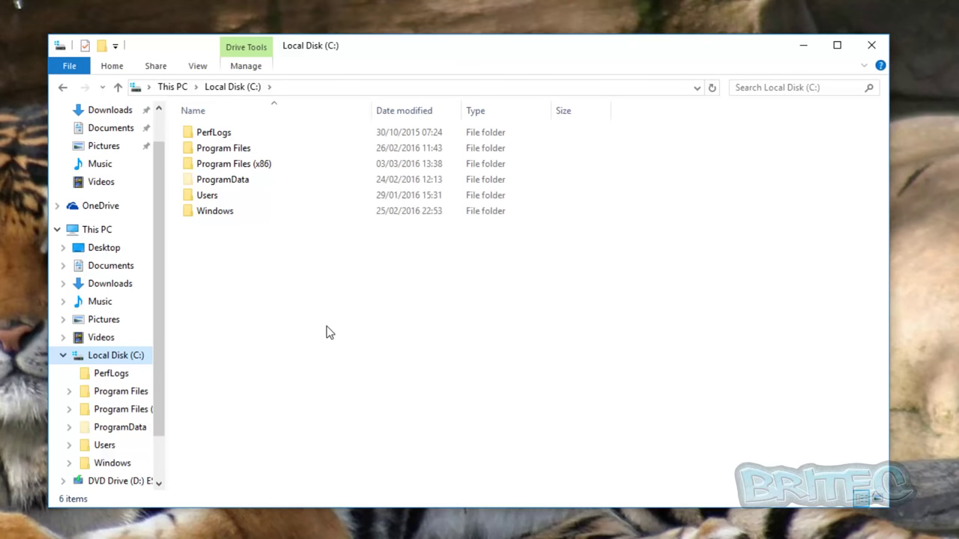
pyautogui.rightClick(232, 166)
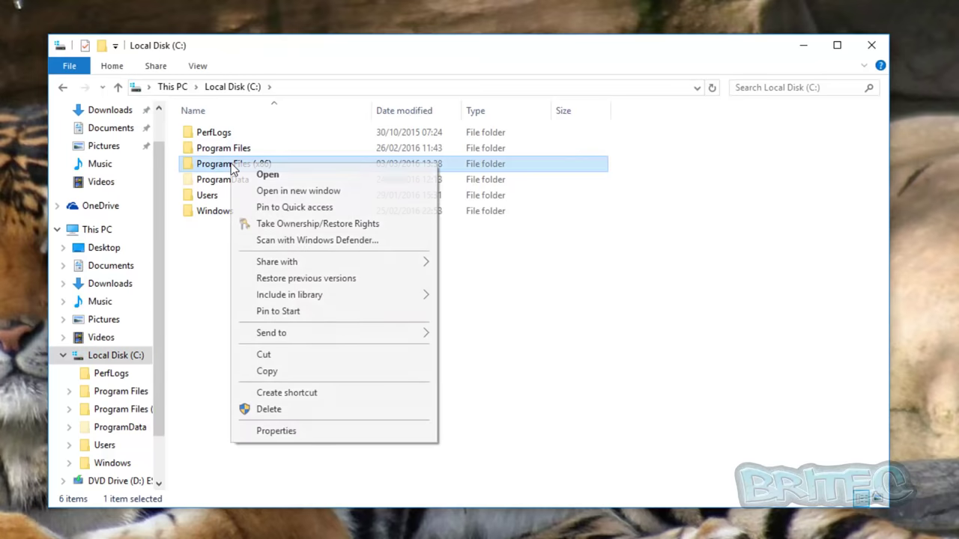
pyautogui.click(284, 432)
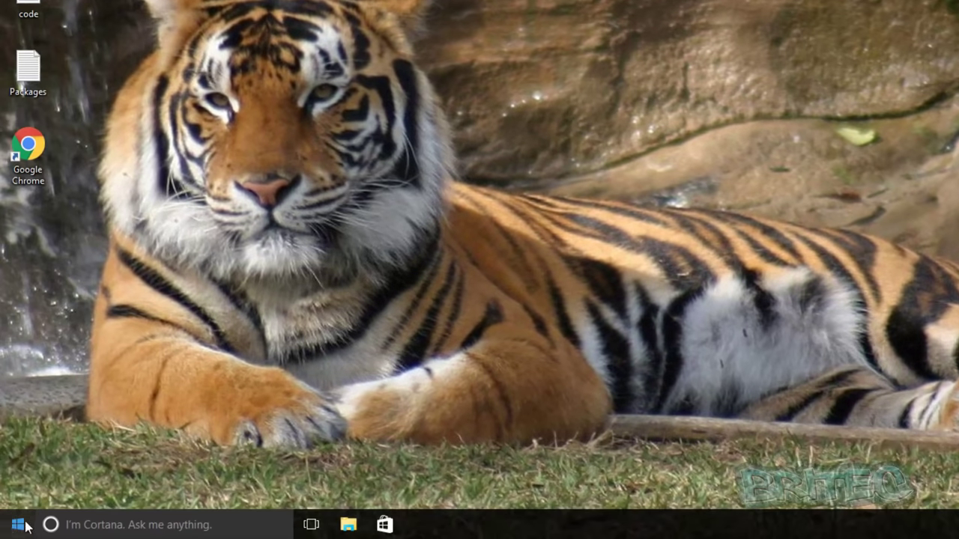
# Step: Search Start for regedit and launch Registry Editor, approving the administrator prompt
pyautogui.click(27, 527)
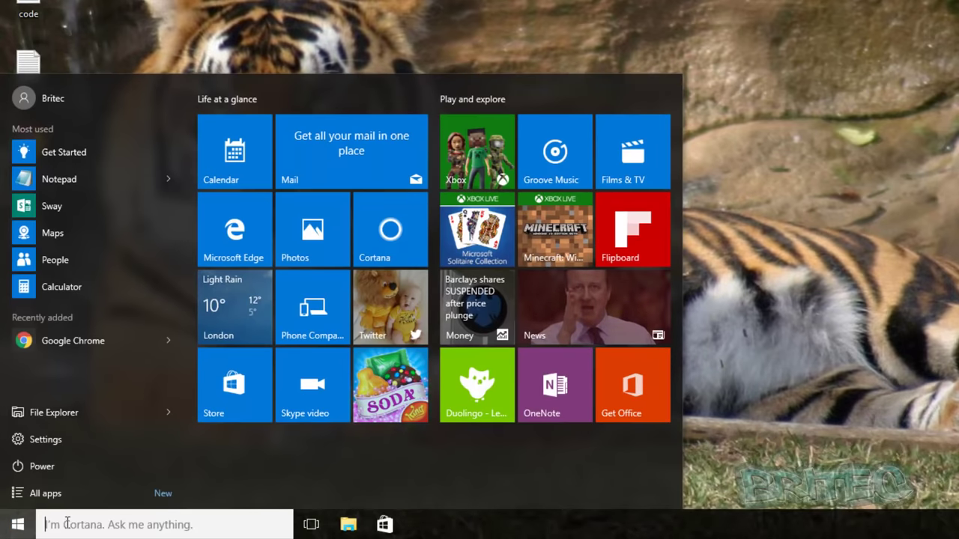
pyautogui.write('r')
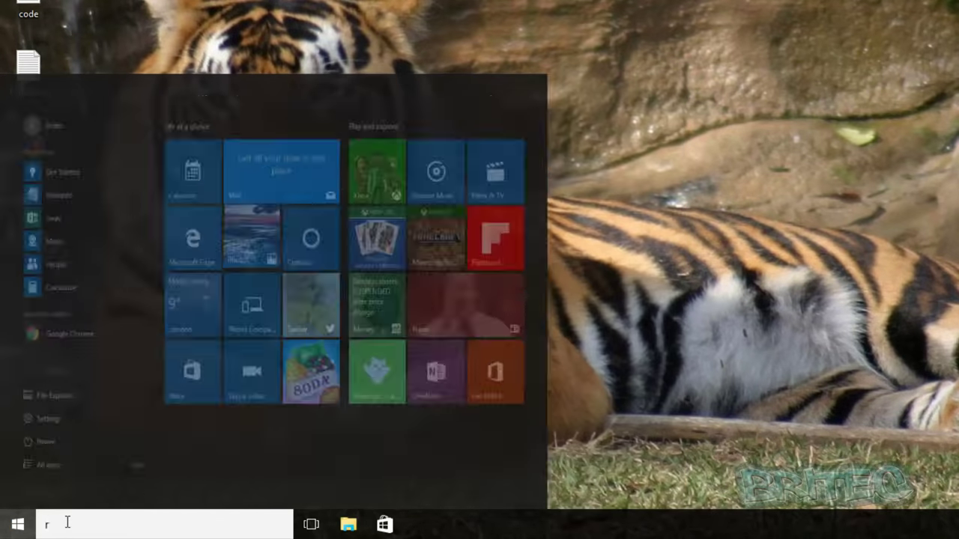
pyautogui.write('egedi')
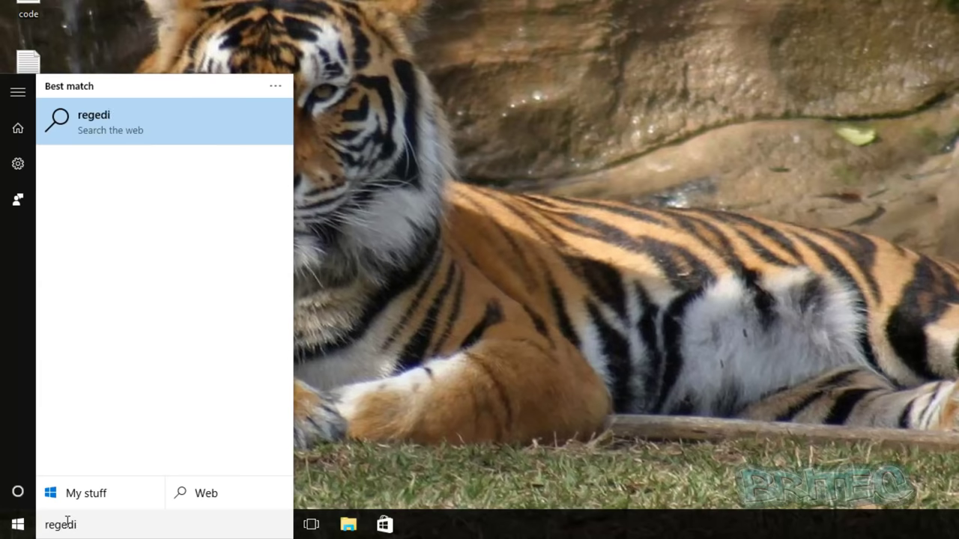
pyautogui.write('t')
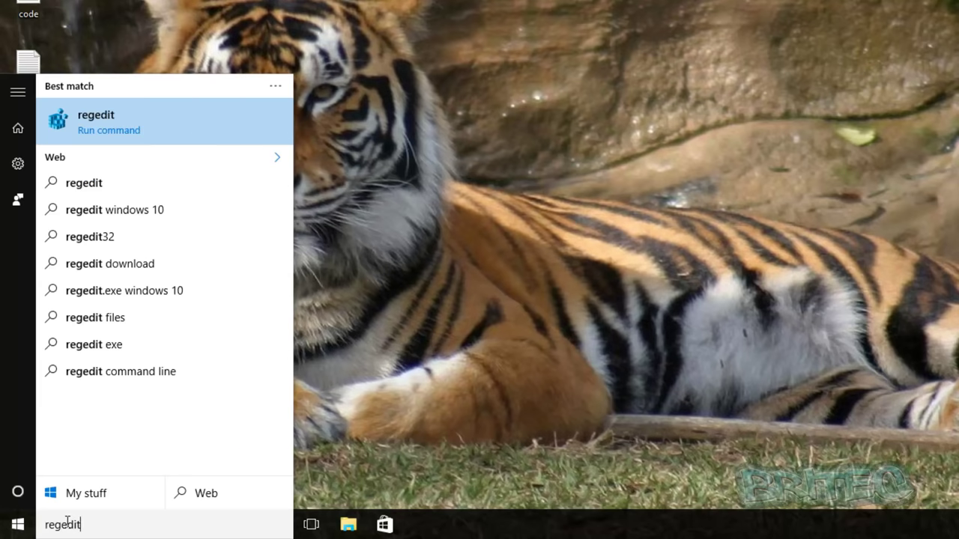
pyautogui.click(96, 122)
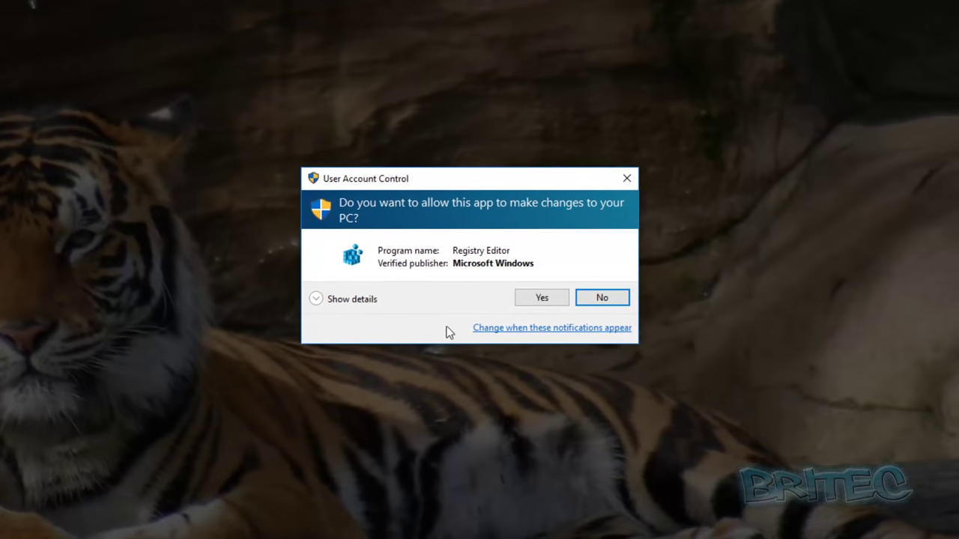
pyautogui.click(541, 298)
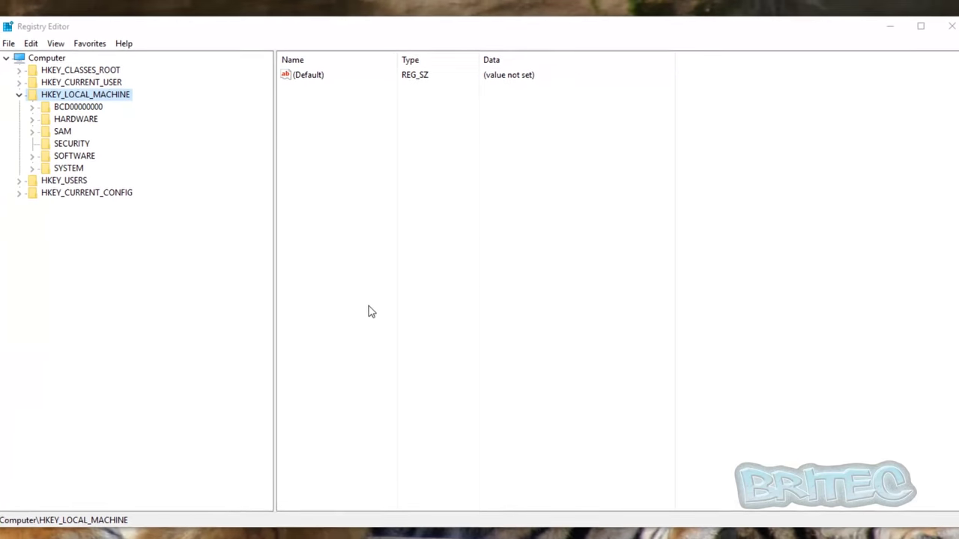
# Step: Navigate to HKEY_LOCAL_MACHINE\SOFTWARE\Microsoft\Windows\CurrentVersion to list ProgramFilesDir and related path values
pyautogui.click(33, 102)
pyautogui.click(33, 102)
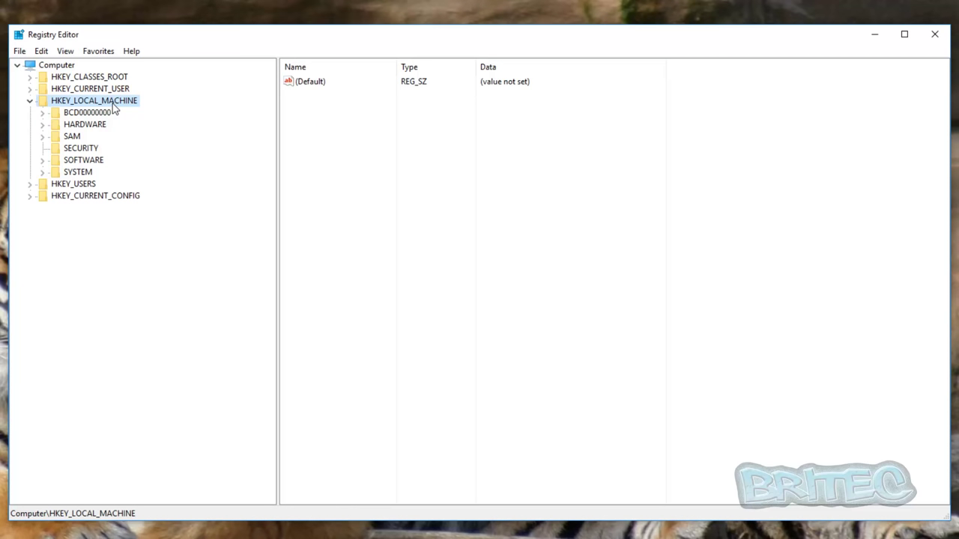
pyautogui.click(75, 161)
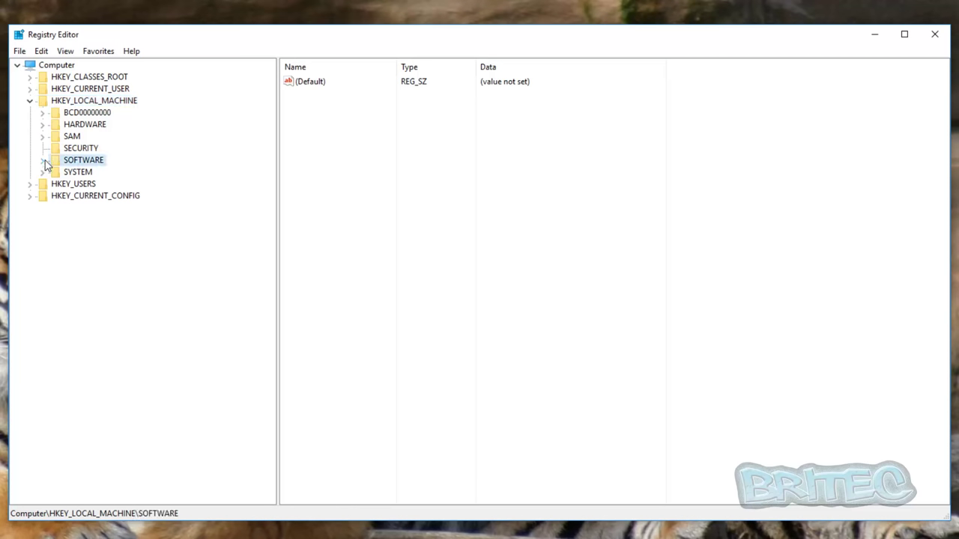
pyautogui.click(43, 160)
pyautogui.click(93, 220)
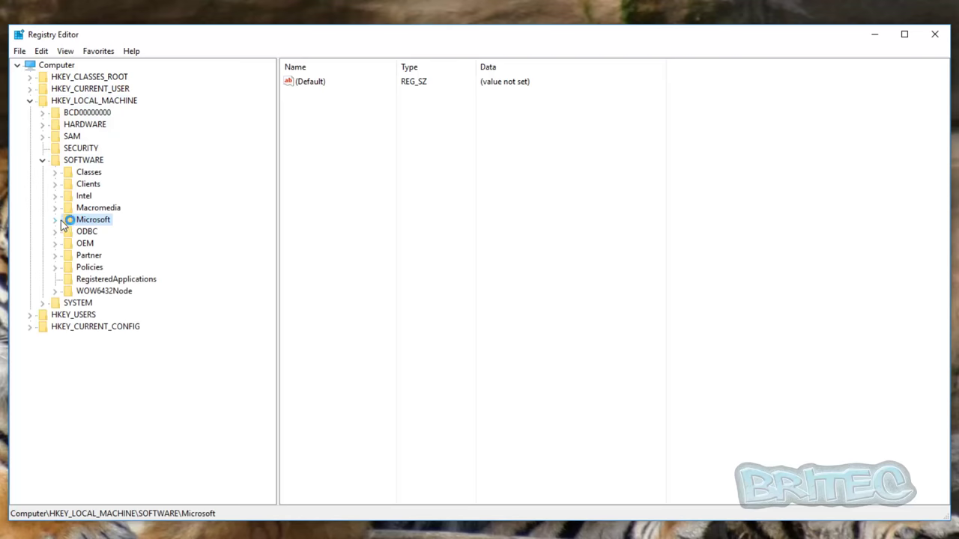
pyautogui.click(57, 220)
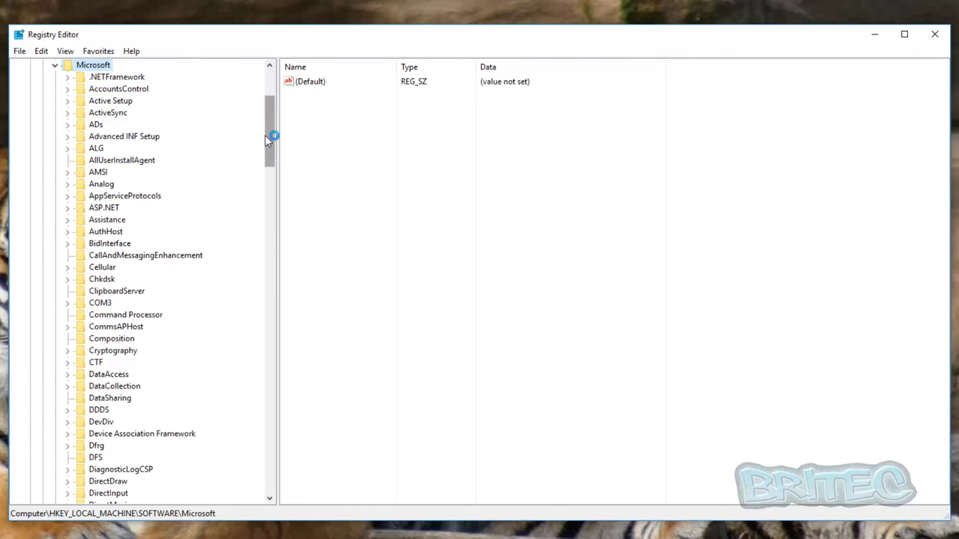
pyautogui.moveTo(265, 136); pyautogui.dragTo(281, 425)
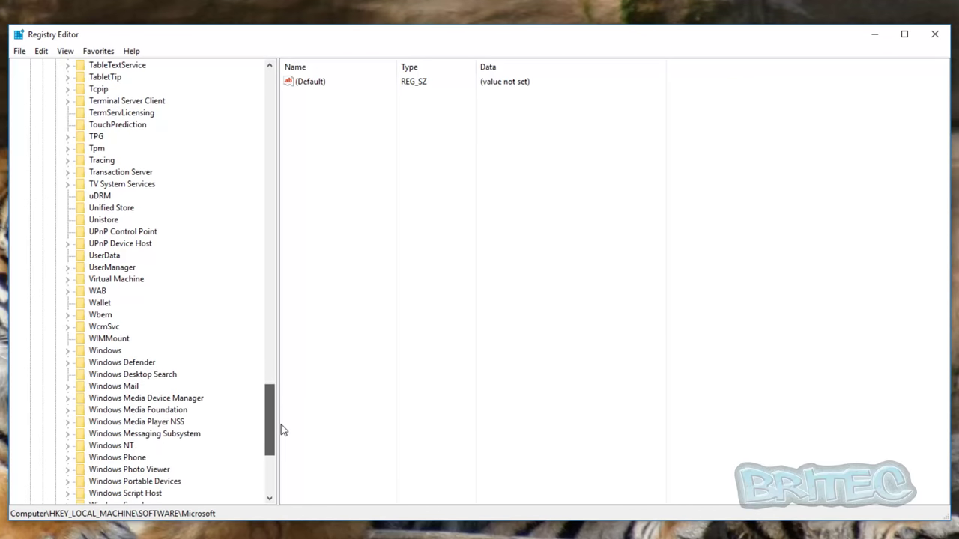
pyautogui.click(78, 350)
pyautogui.click(67, 352)
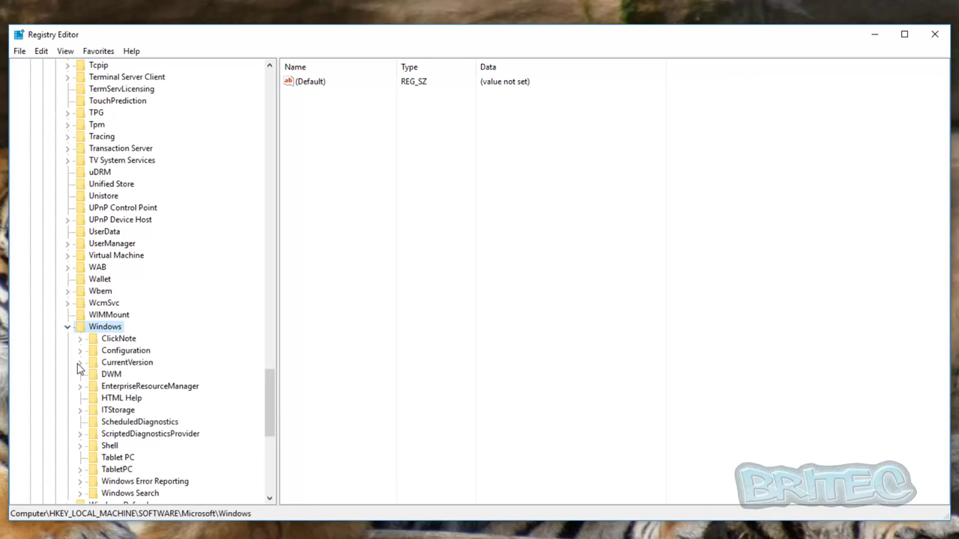
pyautogui.click(120, 364)
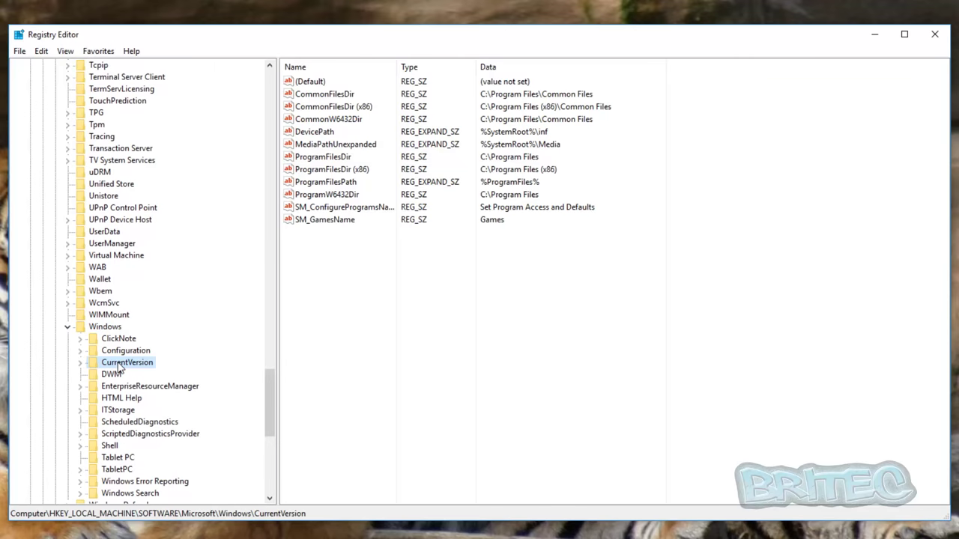
pyautogui.click(345, 159)
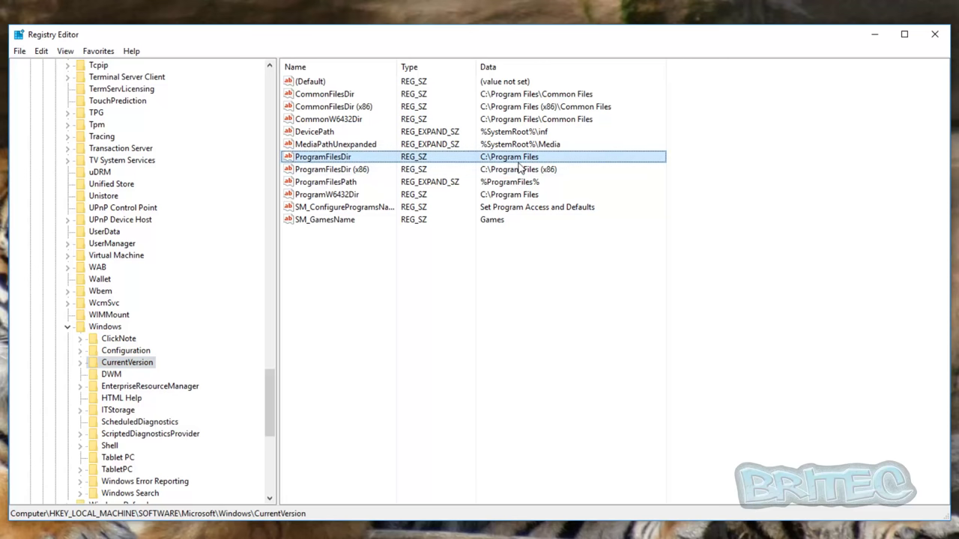
pyautogui.doubleClick(480, 159)
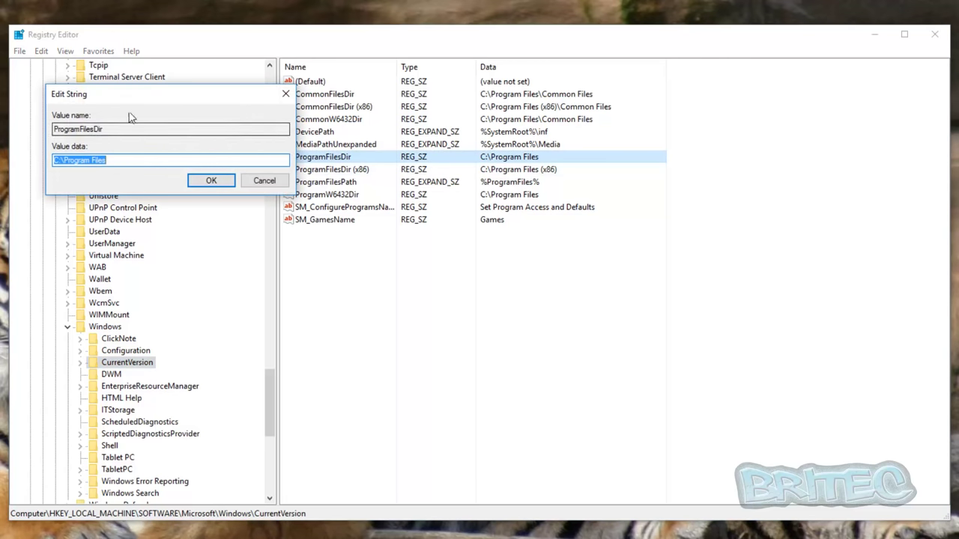
pyautogui.moveTo(126, 99); pyautogui.dragTo(363, 253)
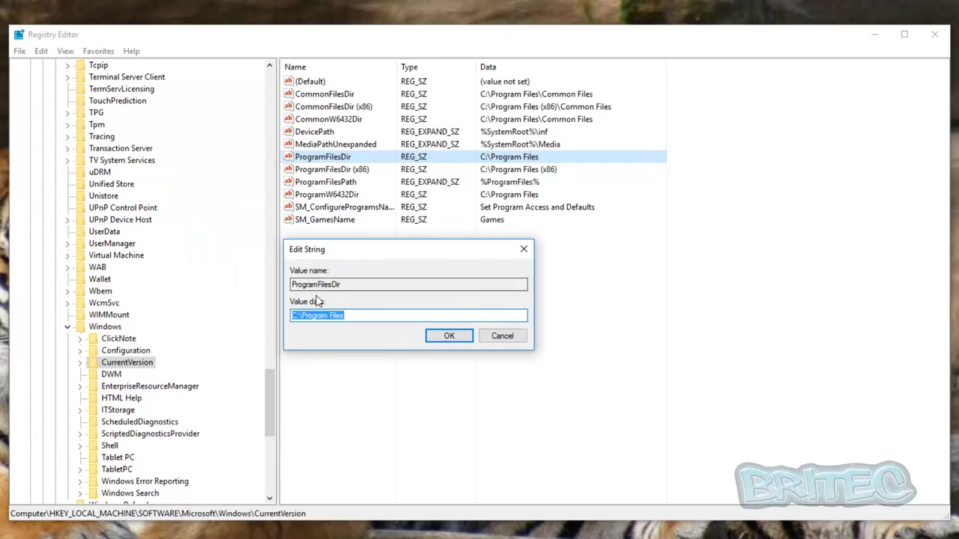
pyautogui.click(502, 336)
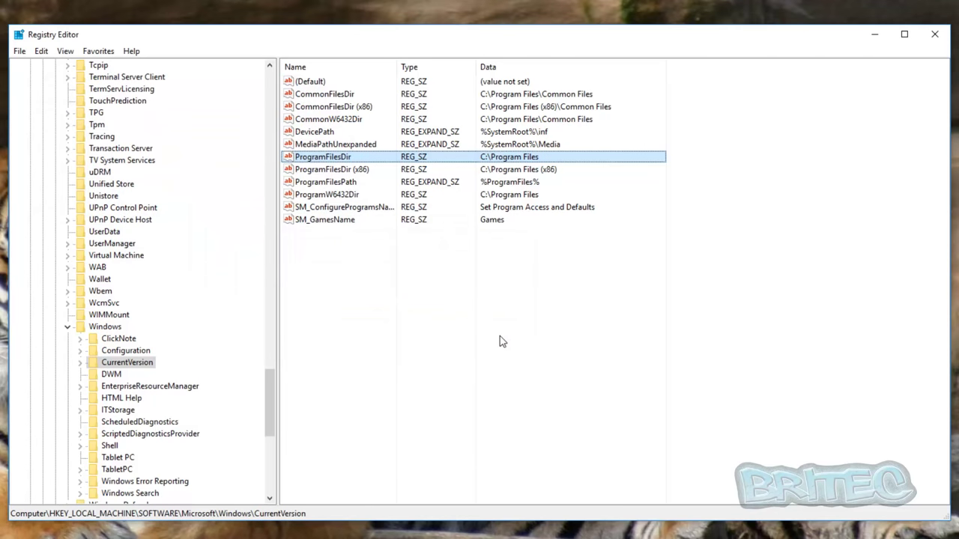
pyautogui.click(359, 172)
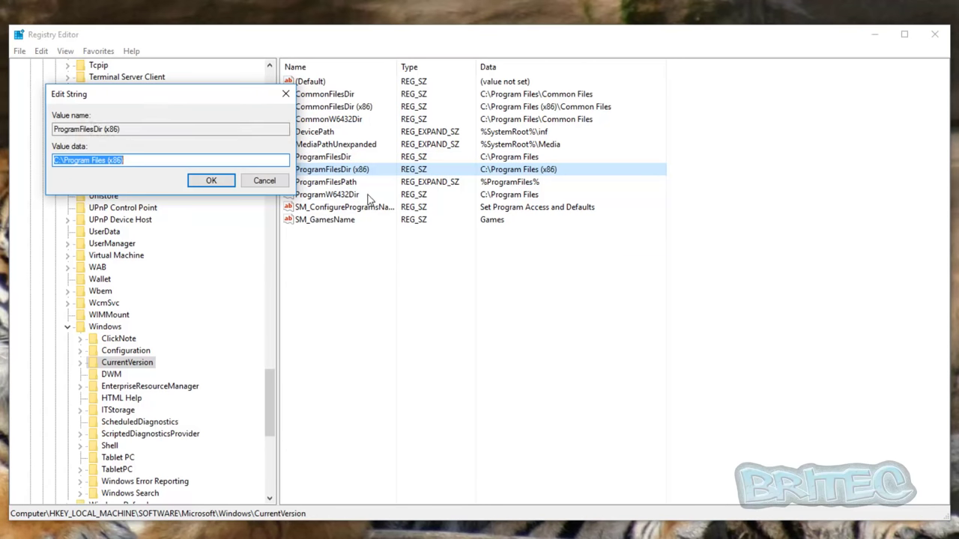
pyautogui.moveTo(153, 100); pyautogui.dragTo(389, 252)
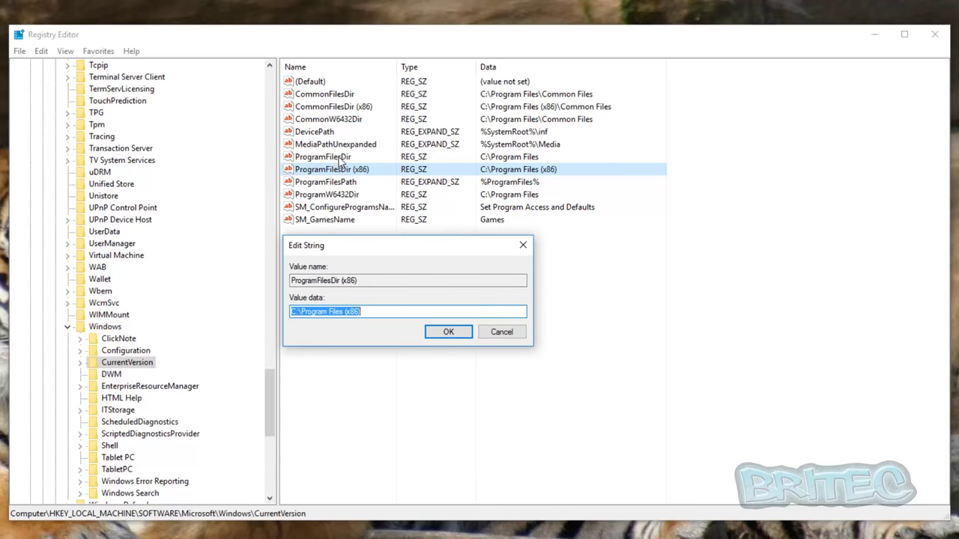
pyautogui.click(501, 335)
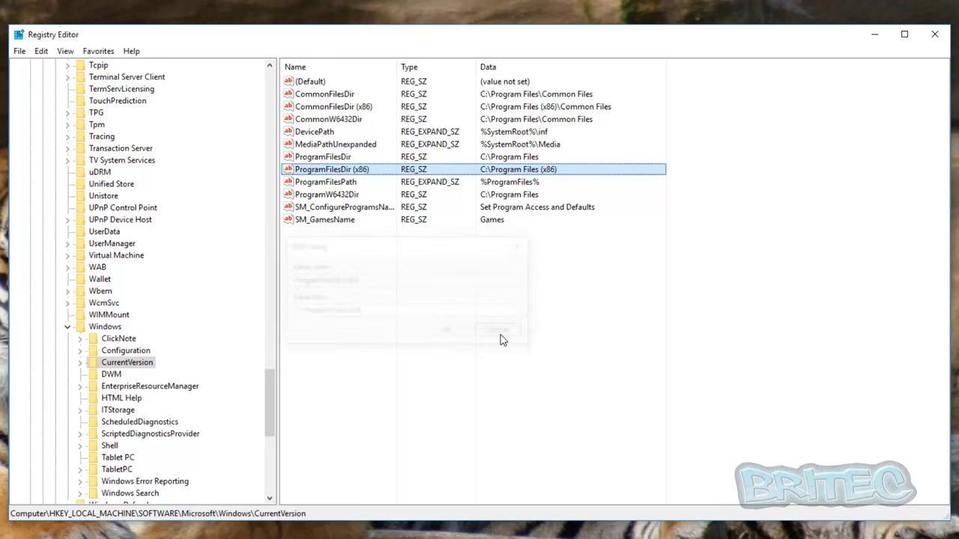
pyautogui.press('F5')
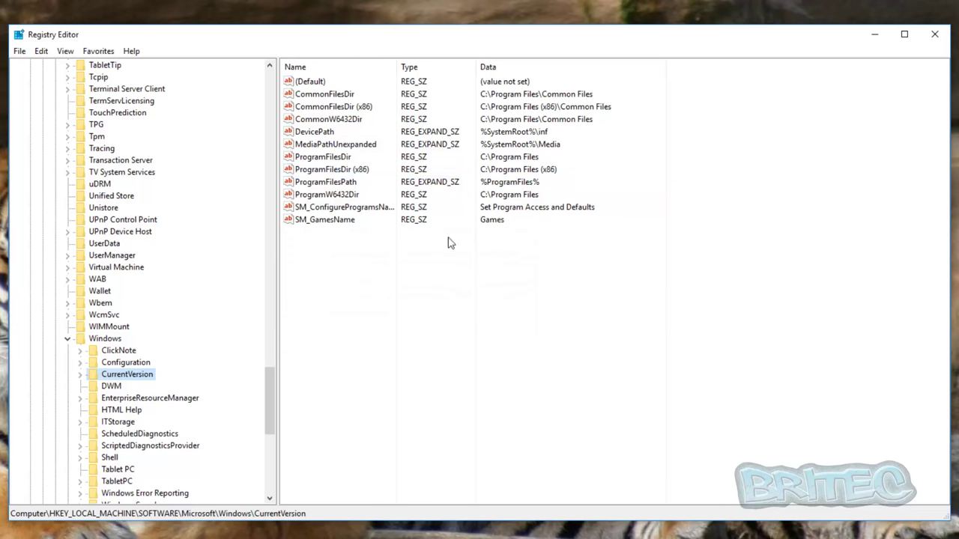
# Step: Change ProgramFilesDir's value data from C:\Program Files to D:\Program Files
pyautogui.doubleClick(334, 159)
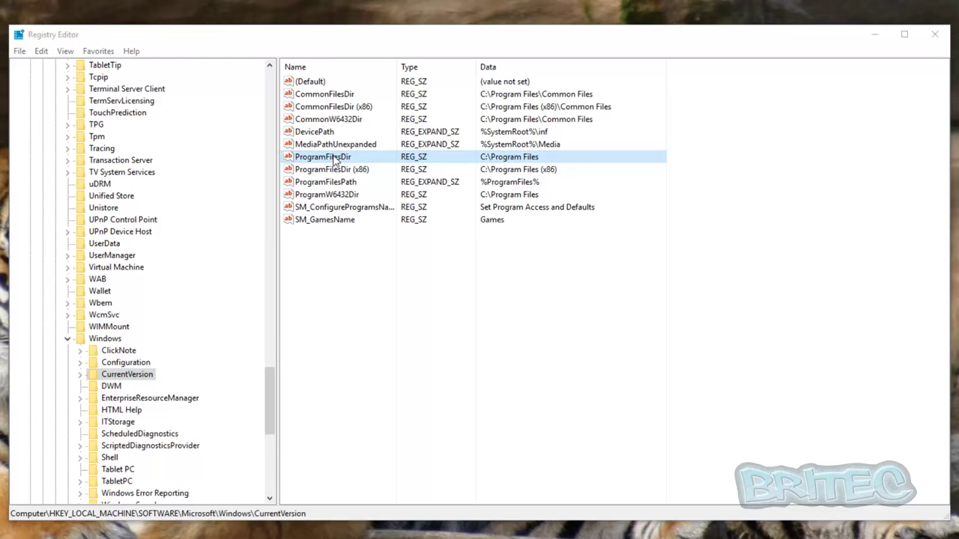
pyautogui.moveTo(102, 103); pyautogui.dragTo(347, 254)
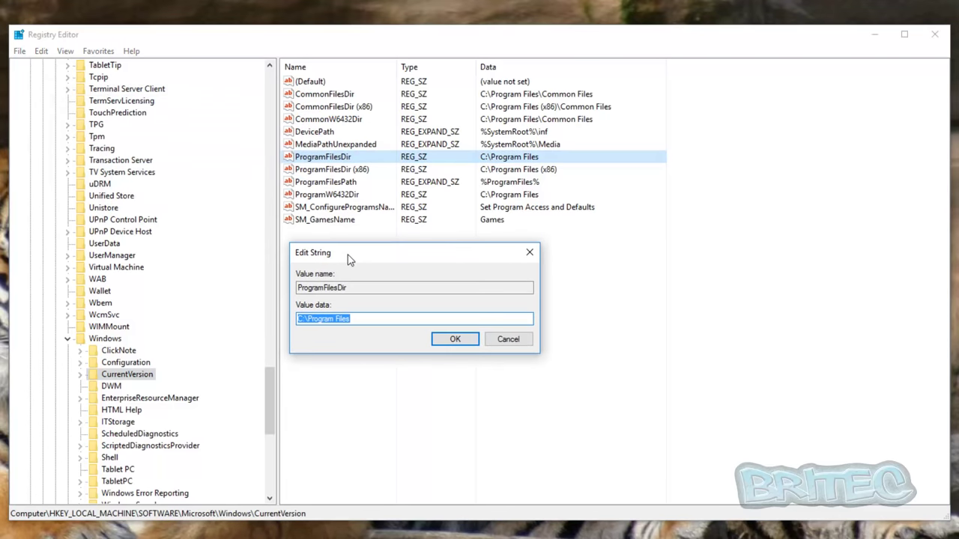
pyautogui.click(299, 319)
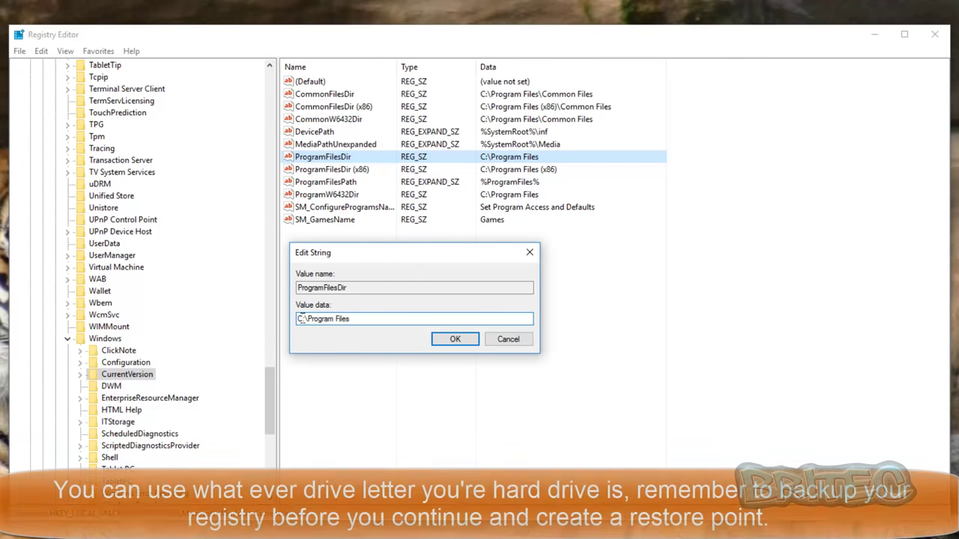
pyautogui.moveTo(303, 318); pyautogui.dragTo(294, 318)
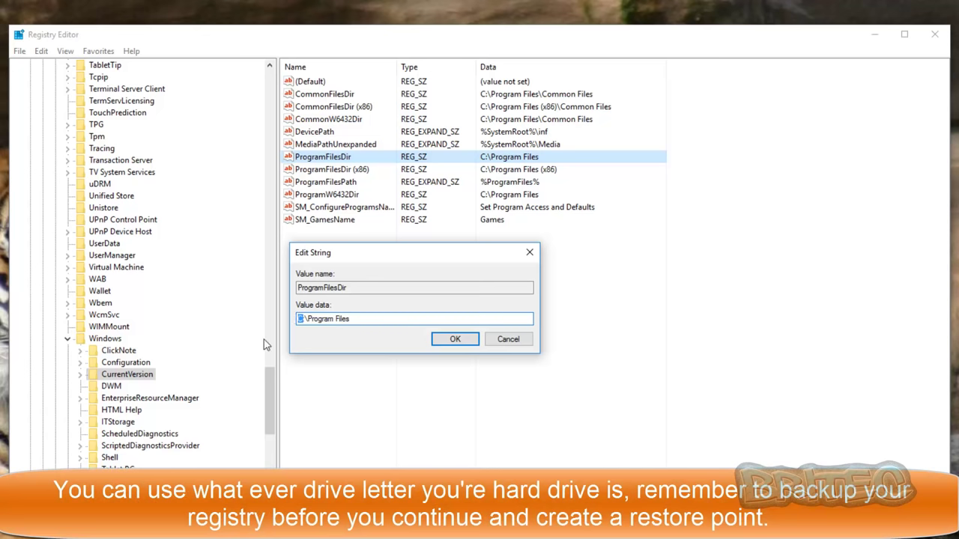
pyautogui.write('D')
pyautogui.click(453, 339)
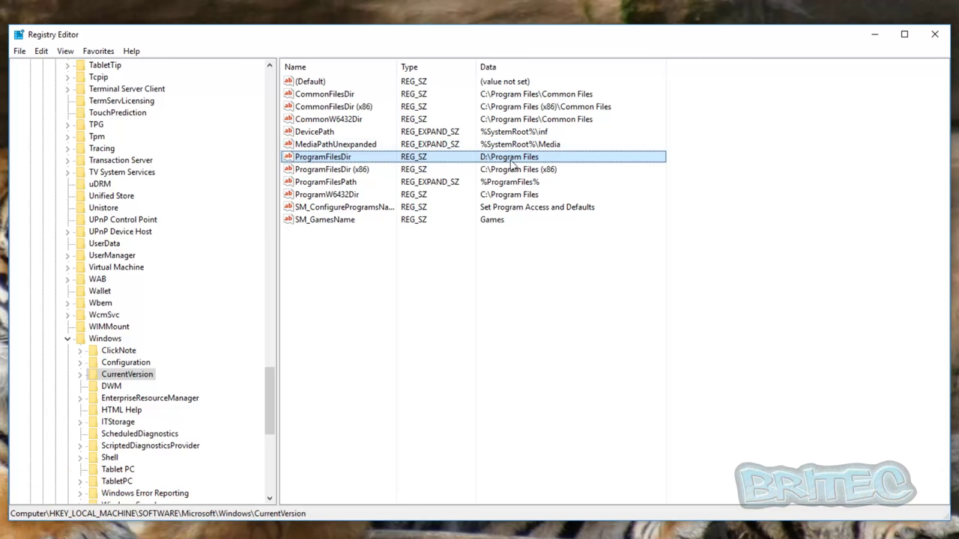
# Step: Change ProgramFilesDir (x86) value data to D:\Program Files (x86)
pyautogui.doubleClick(349, 170)
pyautogui.moveTo(166, 101); pyautogui.dragTo(395, 255)
pyautogui.click(295, 316)
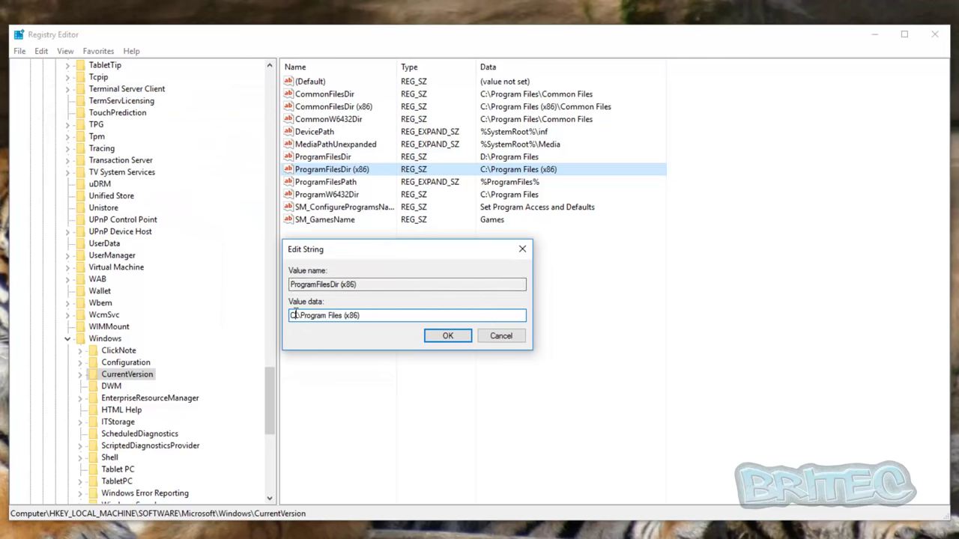
pyautogui.write('D:')
pyautogui.click(444, 337)
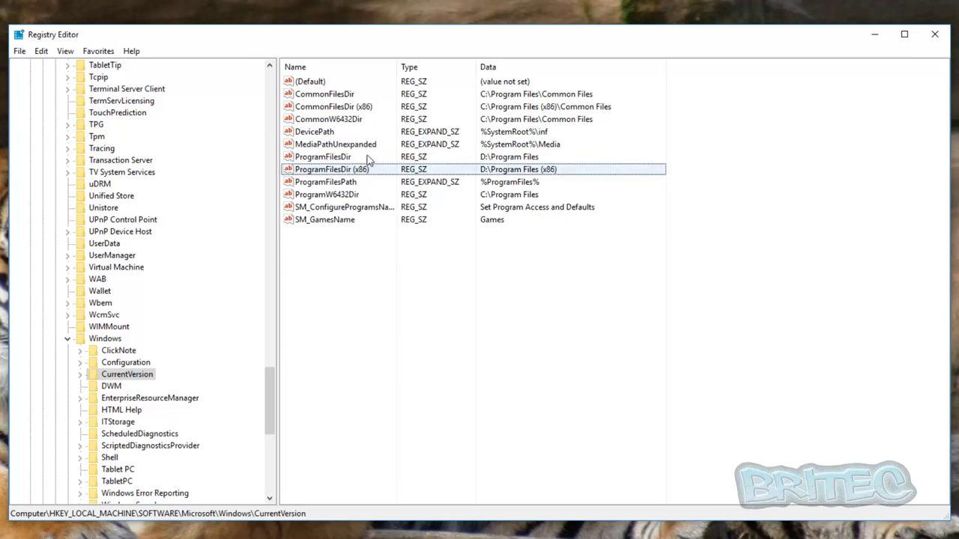
# Step: Review the ProgramFilesDir and ProgramFilesDir (x86) D: paths, then minimize Registry Editor
pyautogui.click(337, 197)
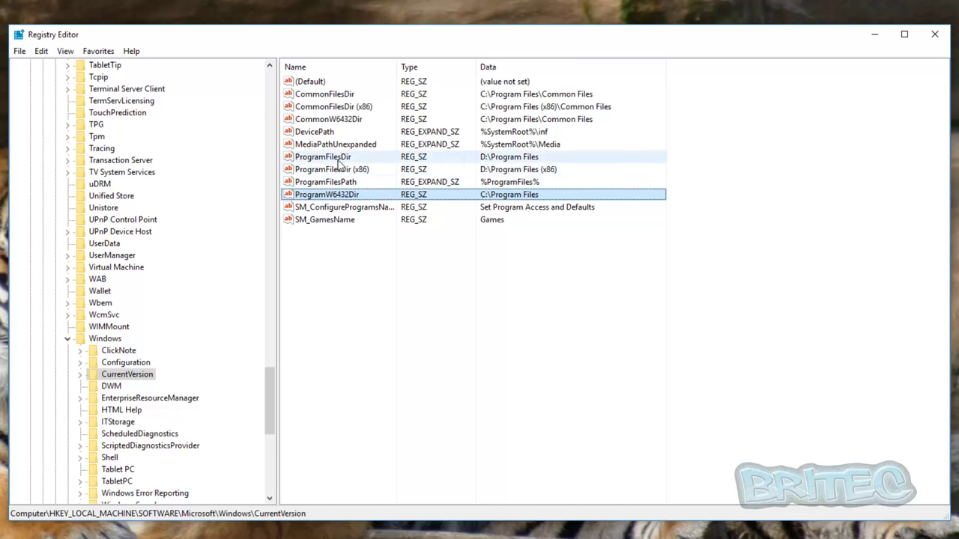
pyautogui.click(338, 166)
pyautogui.click(341, 158)
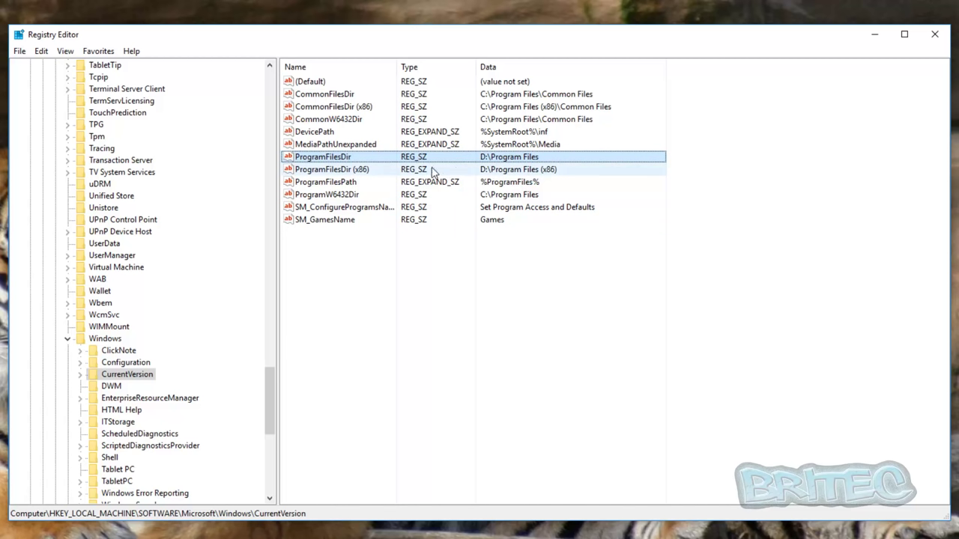
pyautogui.click(874, 35)
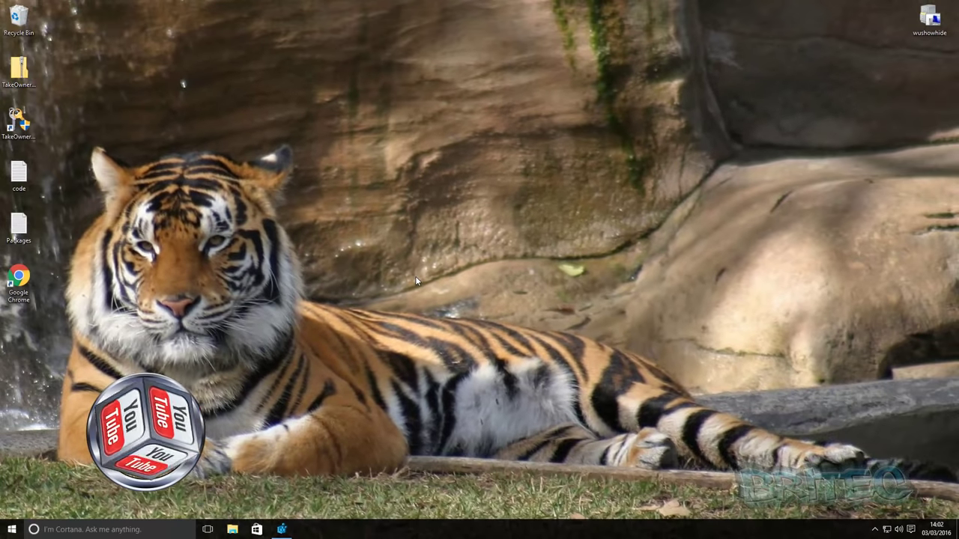